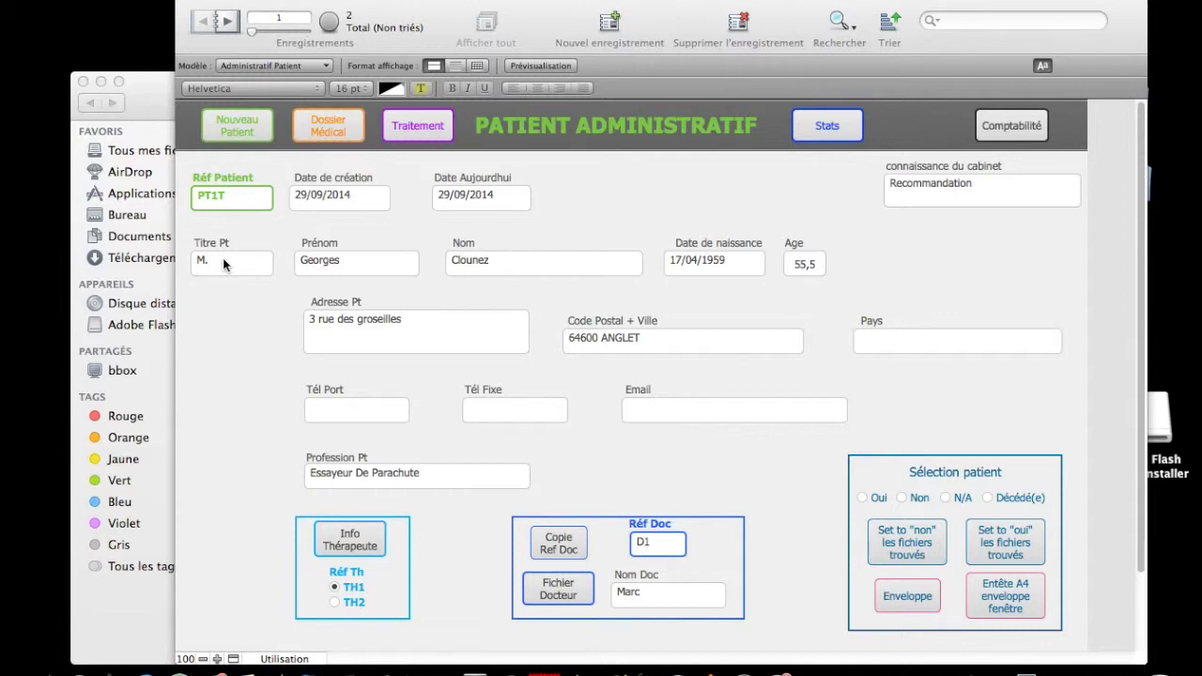
Open the therapist information file from the patient record and place its window beside the patient window
drag(622, 79, 564, 81)
drag(334, 2, 420, 5)
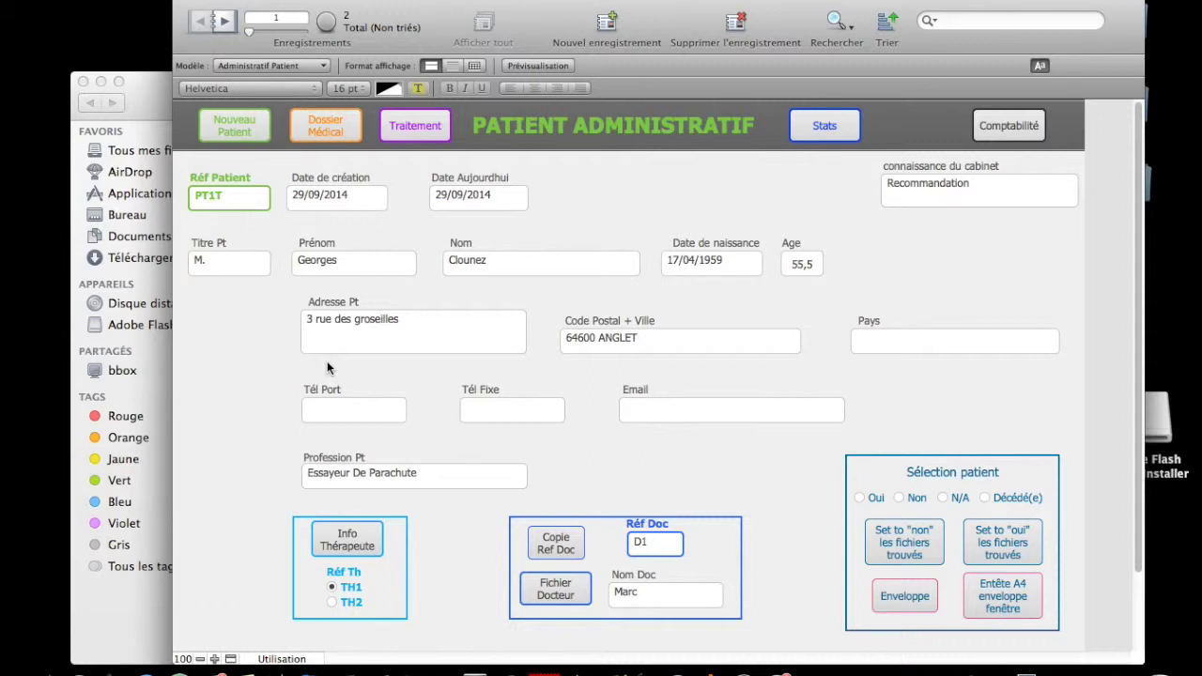
click(363, 542)
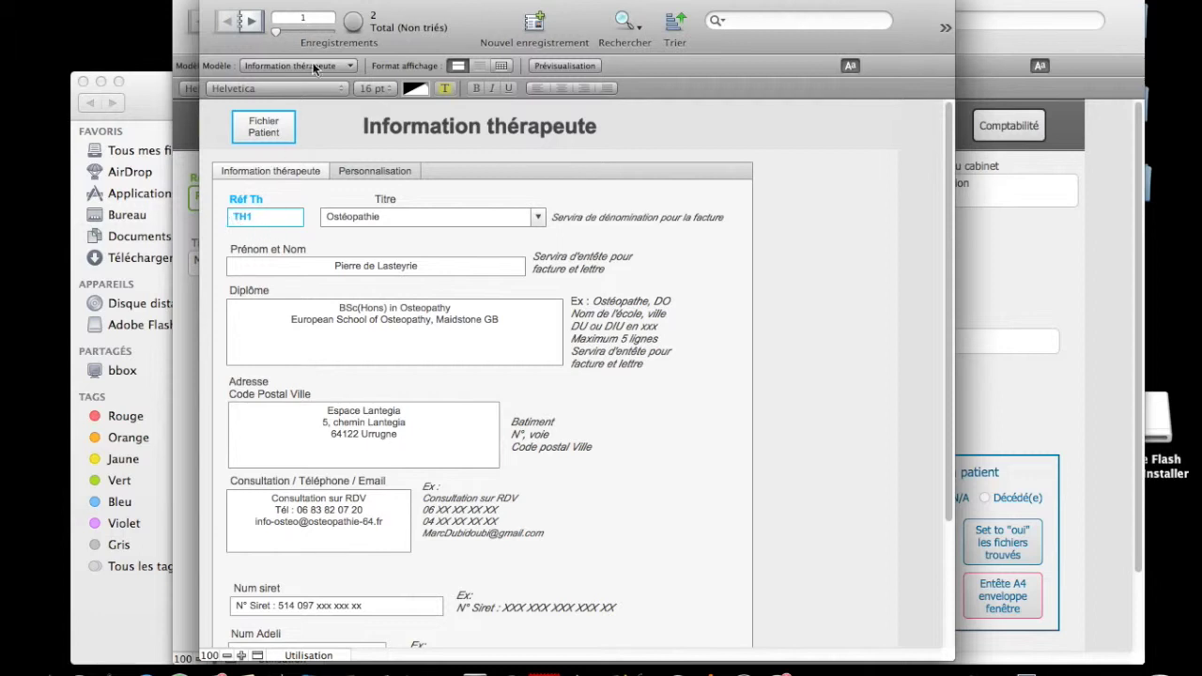
drag(356, 4, 628, 3)
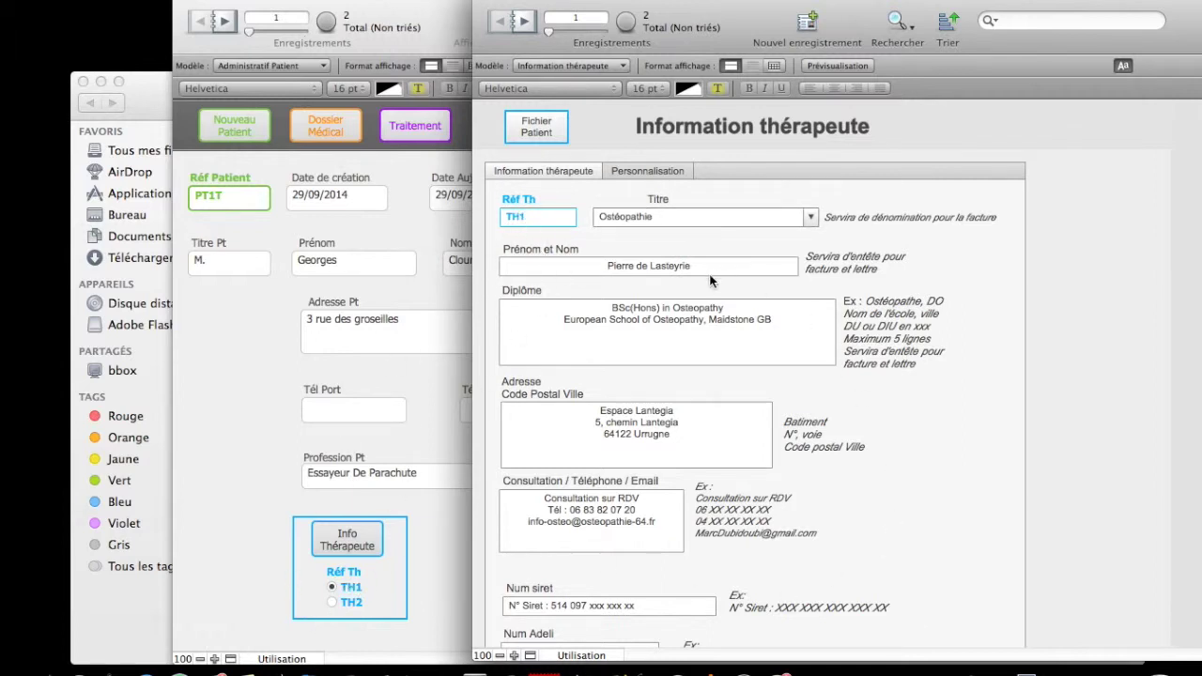
View the second therapist record, TH2, and return to record TH1
click(524, 21)
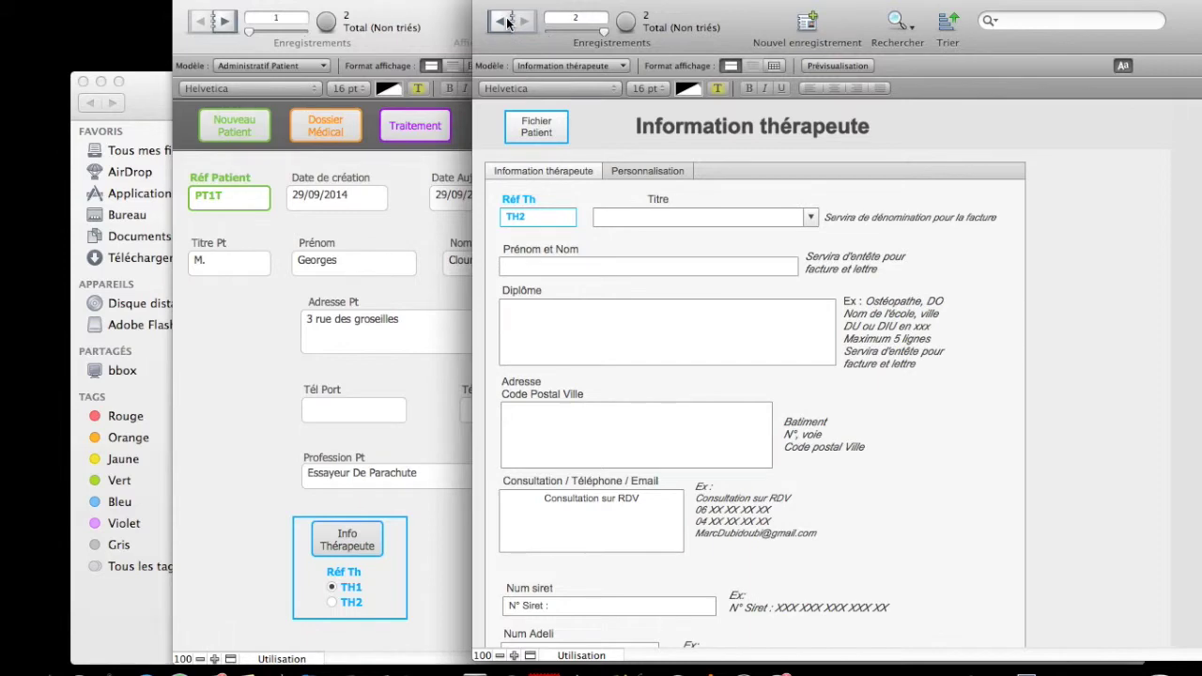
drag(559, 3, 444, 3)
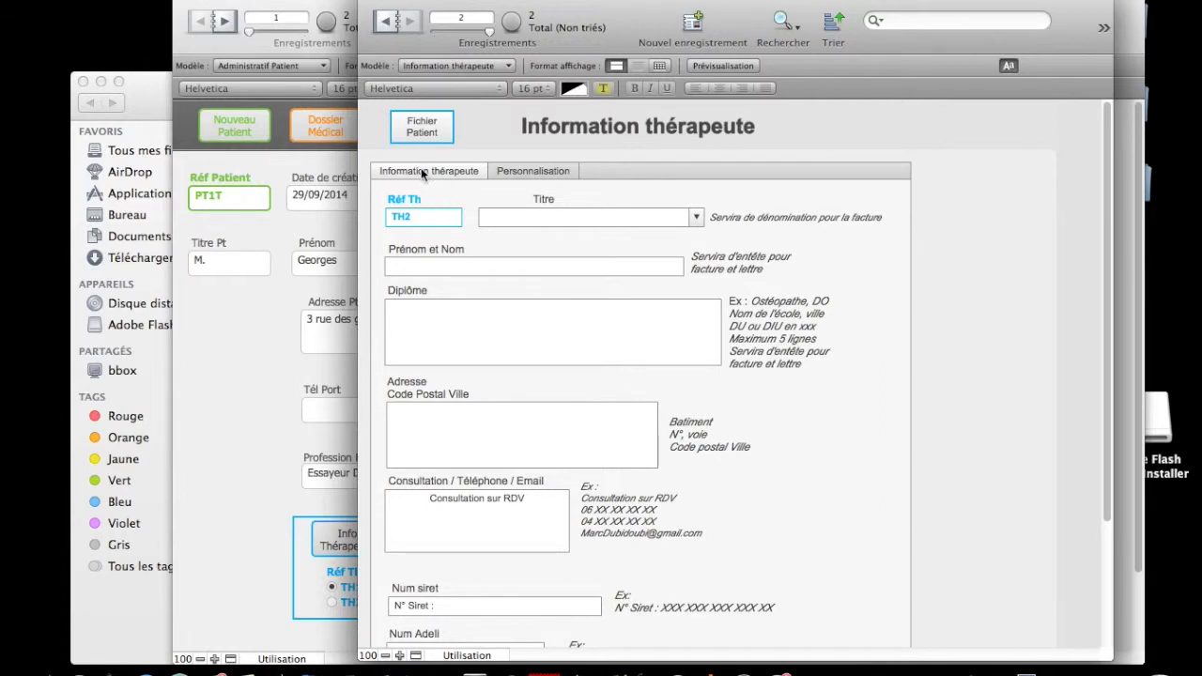
click(394, 20)
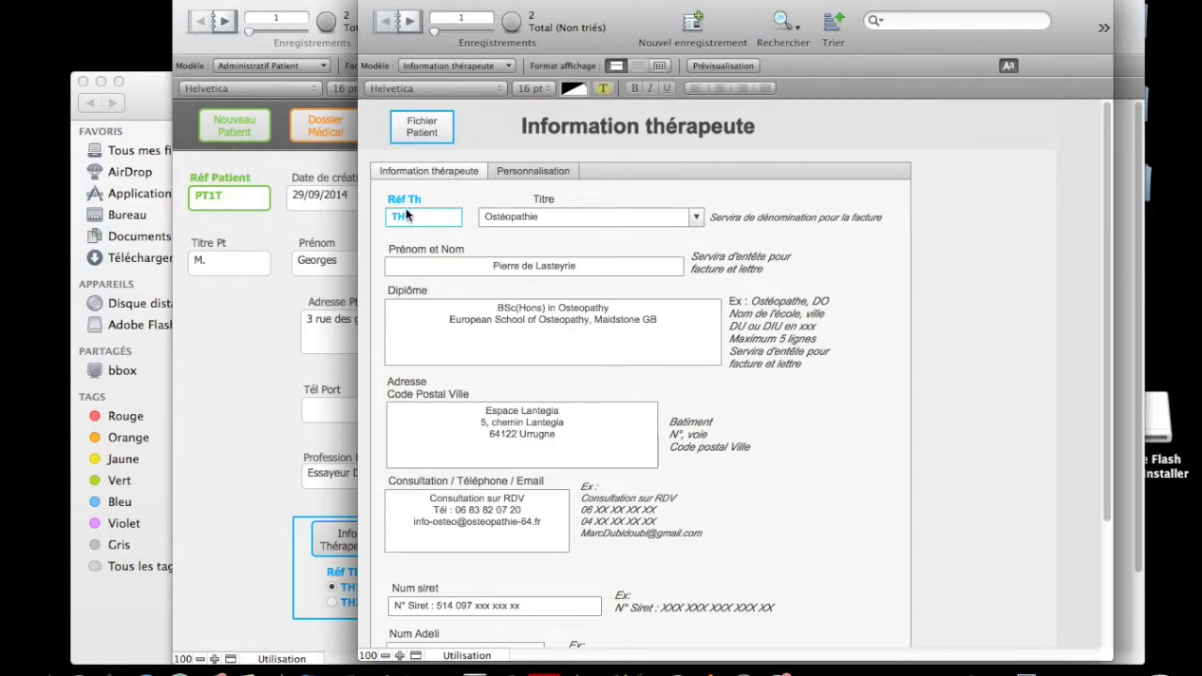
drag(588, 5, 442, 5)
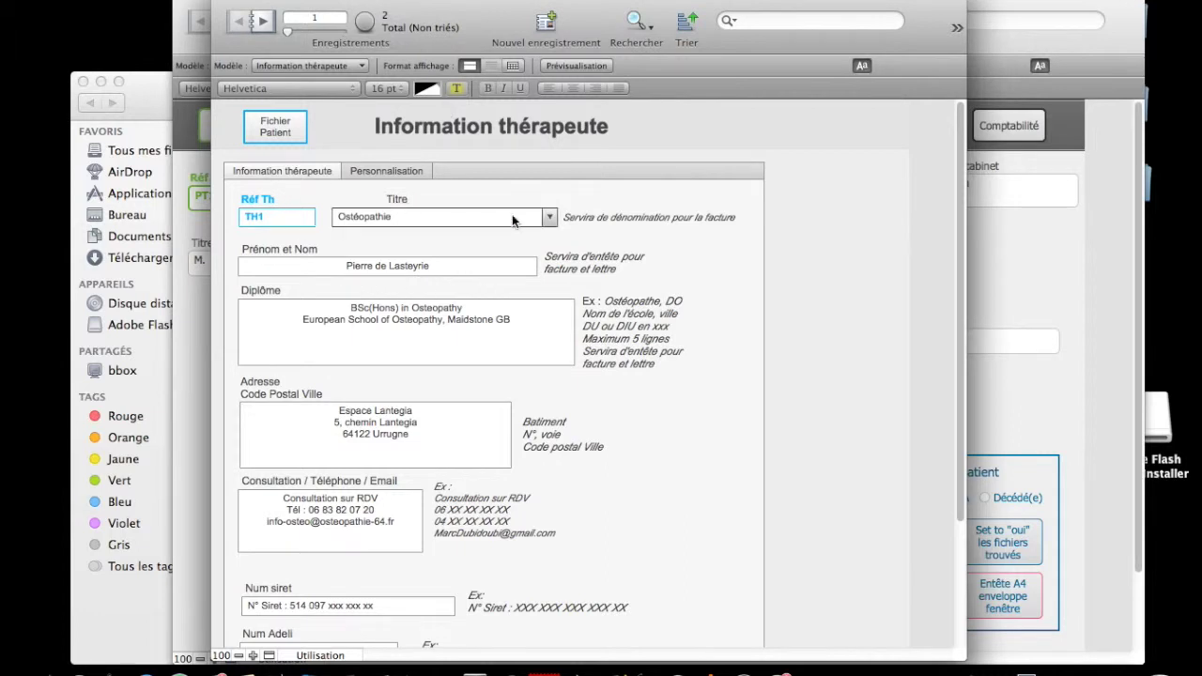
Examine the available practitioner titles and the diploma, address, contact, Siret and Adeli fields of therapist TH1
click(551, 217)
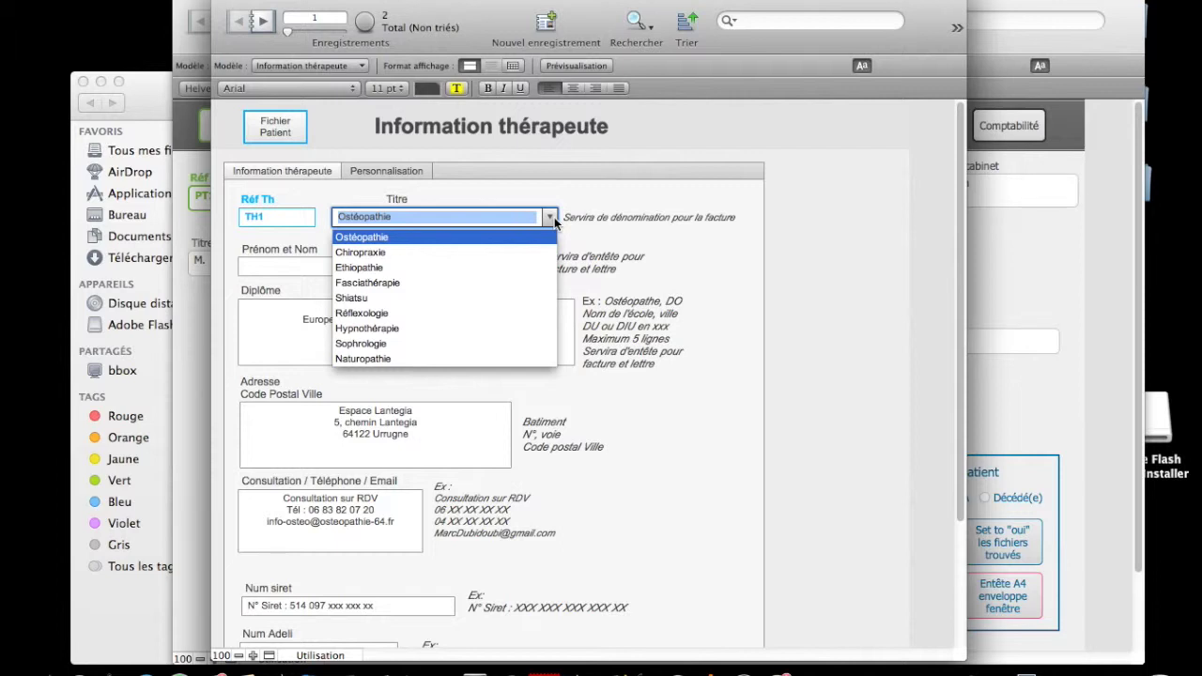
click(595, 221)
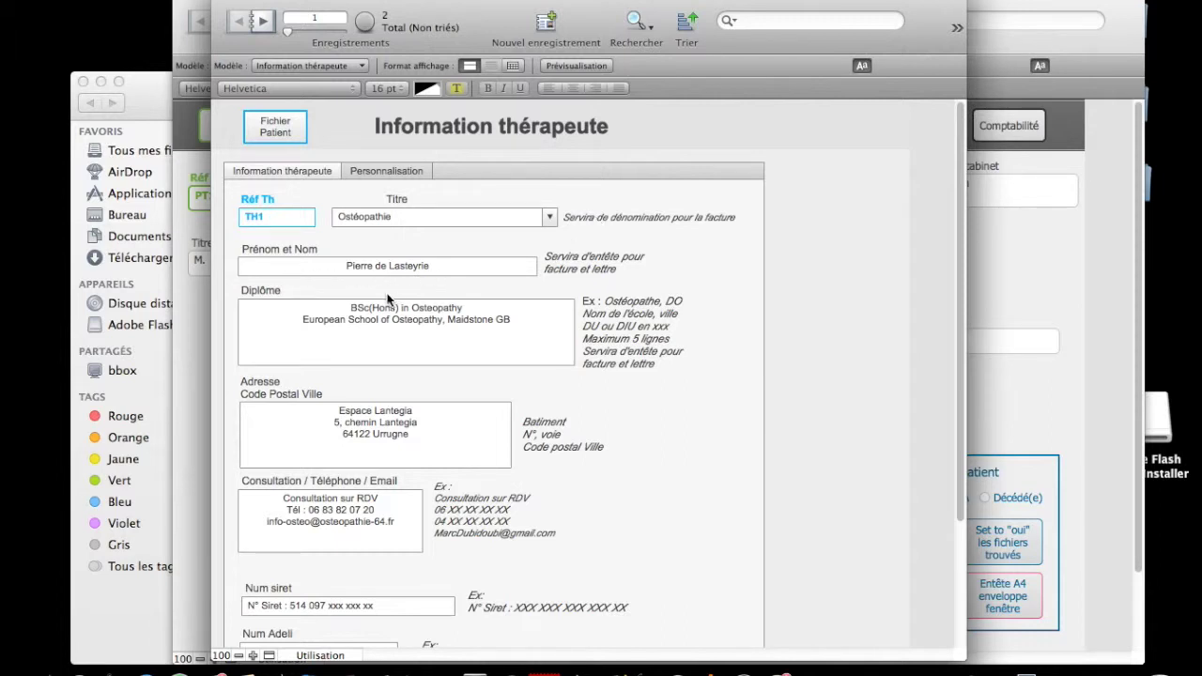
click(428, 341)
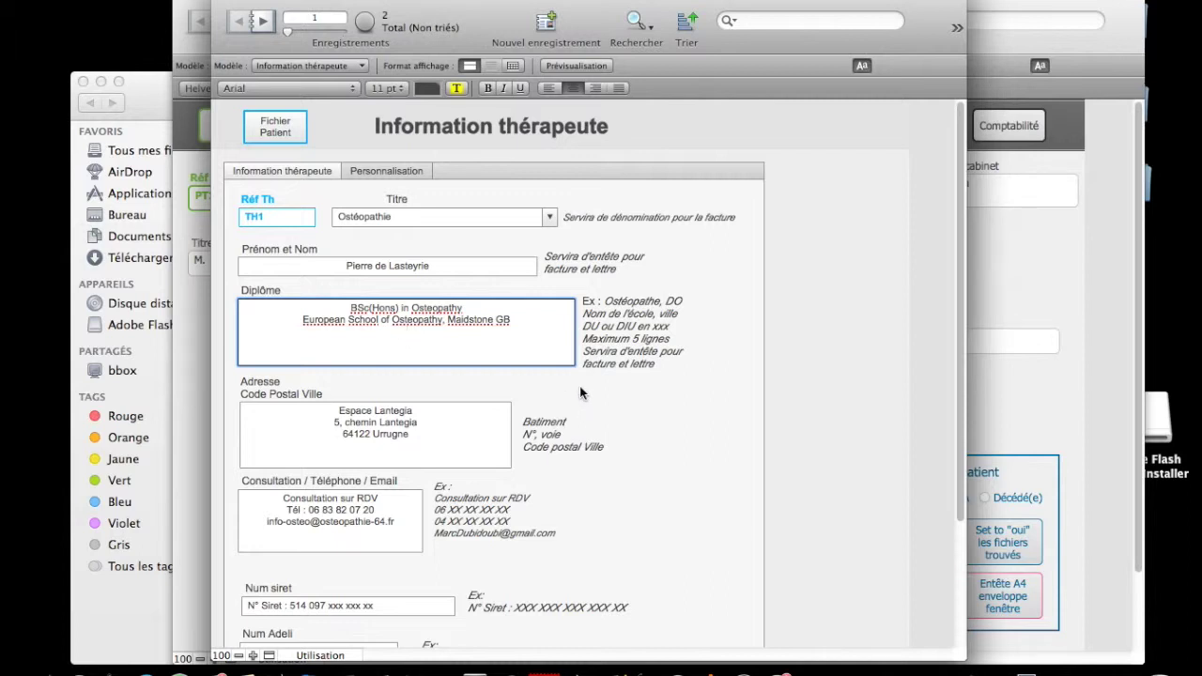
click(620, 388)
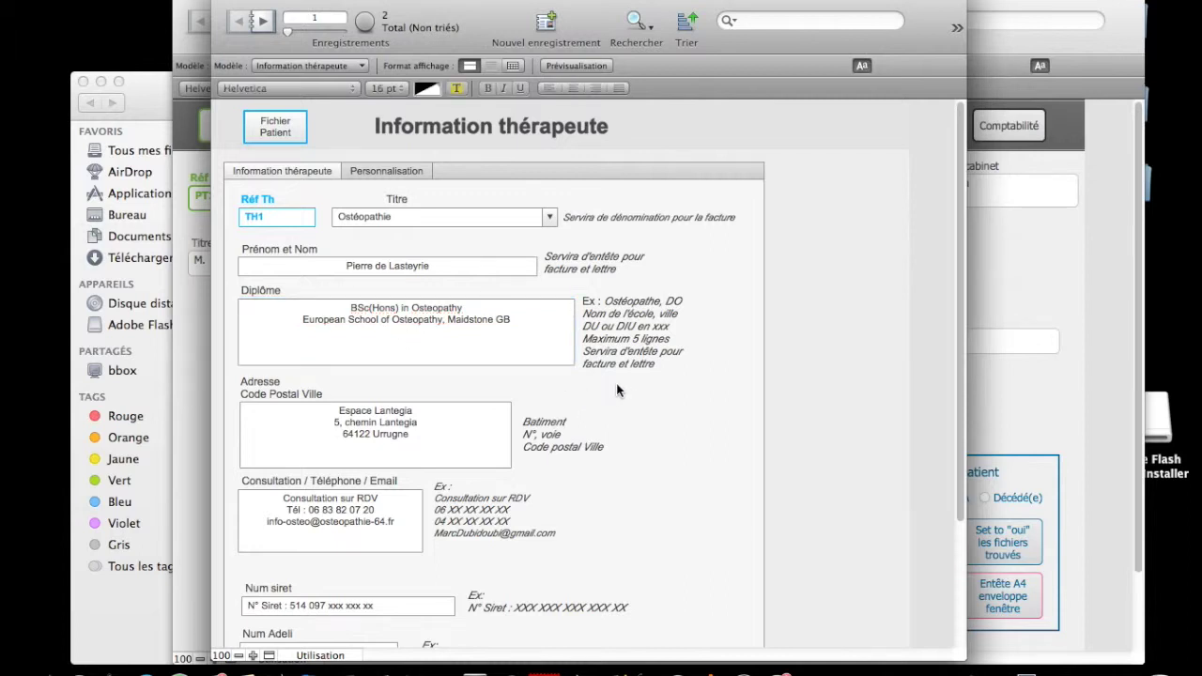
scroll(616, 385, down, 5)
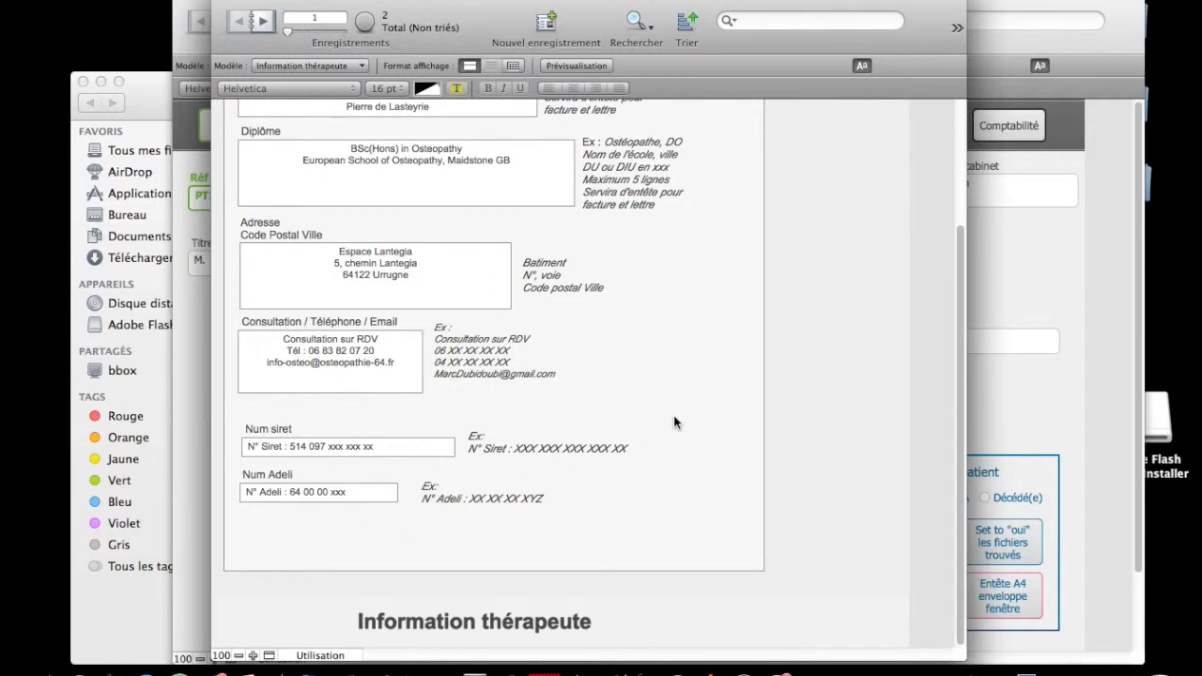
scroll(676, 415, up, 5)
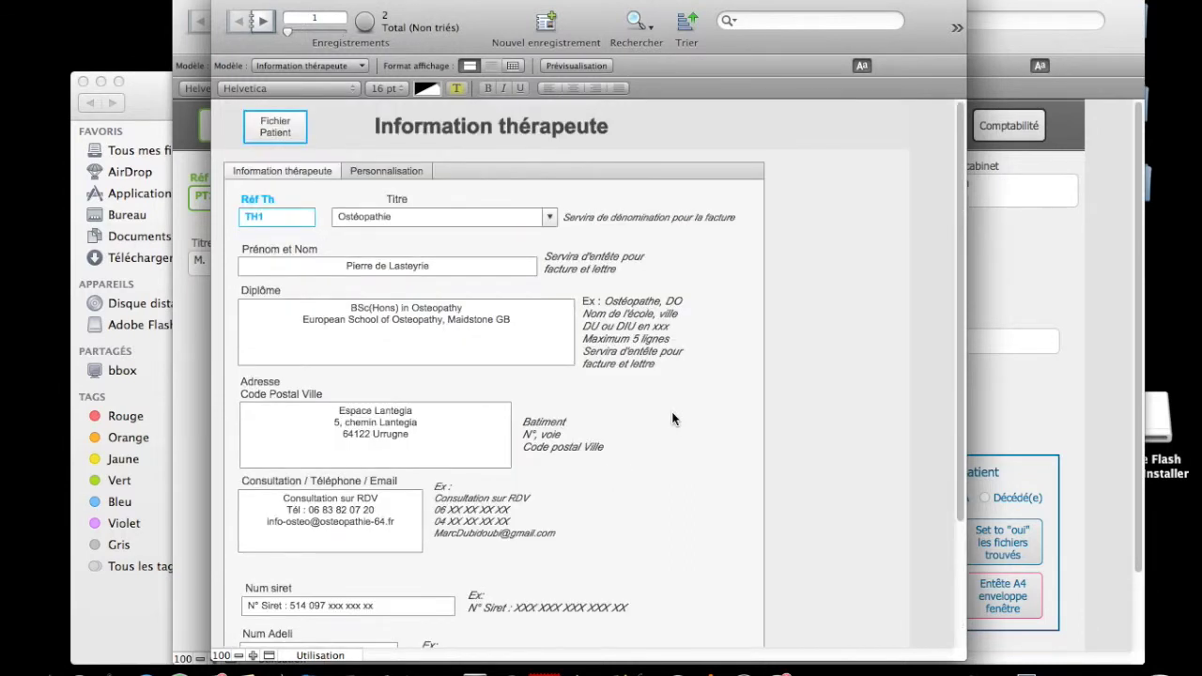
In the therapist's personalisation settings, clear the complementary exams folder URL down to the file:/// prefix
click(393, 169)
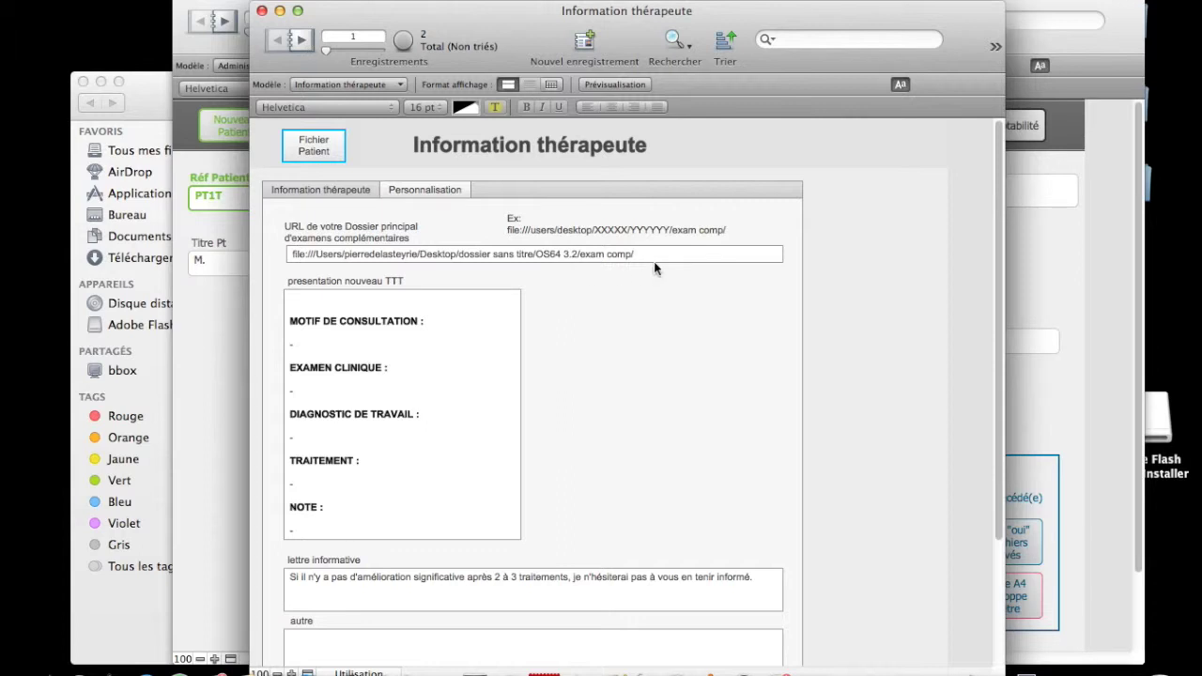
click(317, 254)
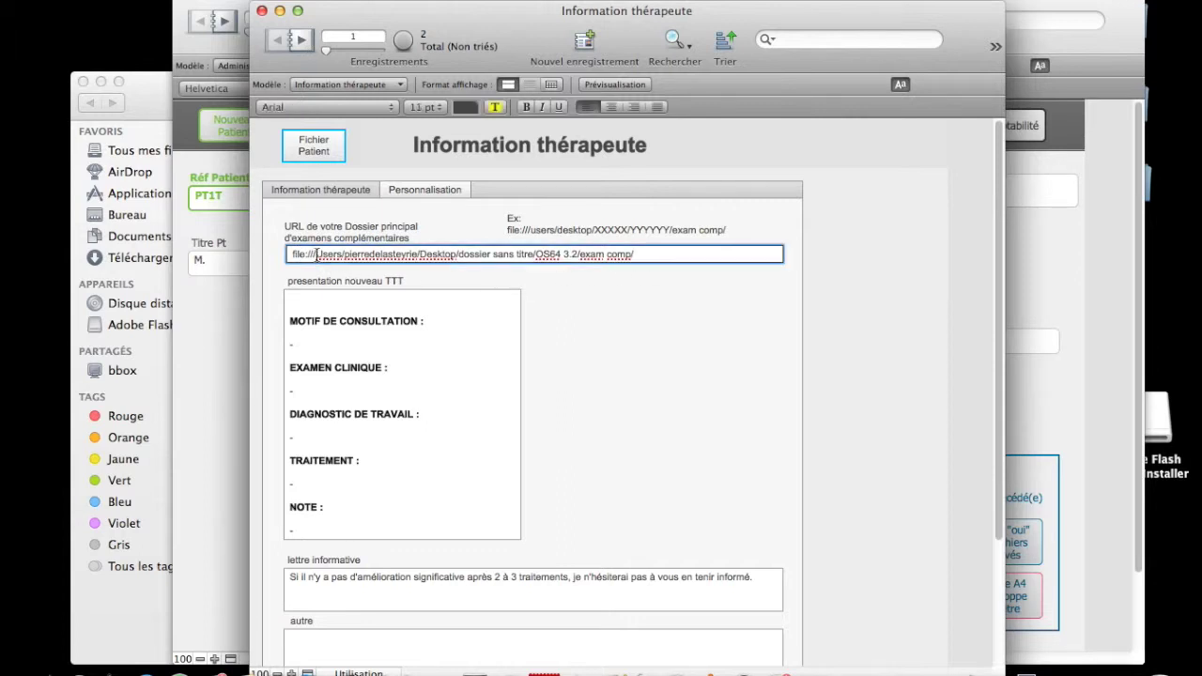
drag(316, 254, 753, 320)
key(BackSpace)
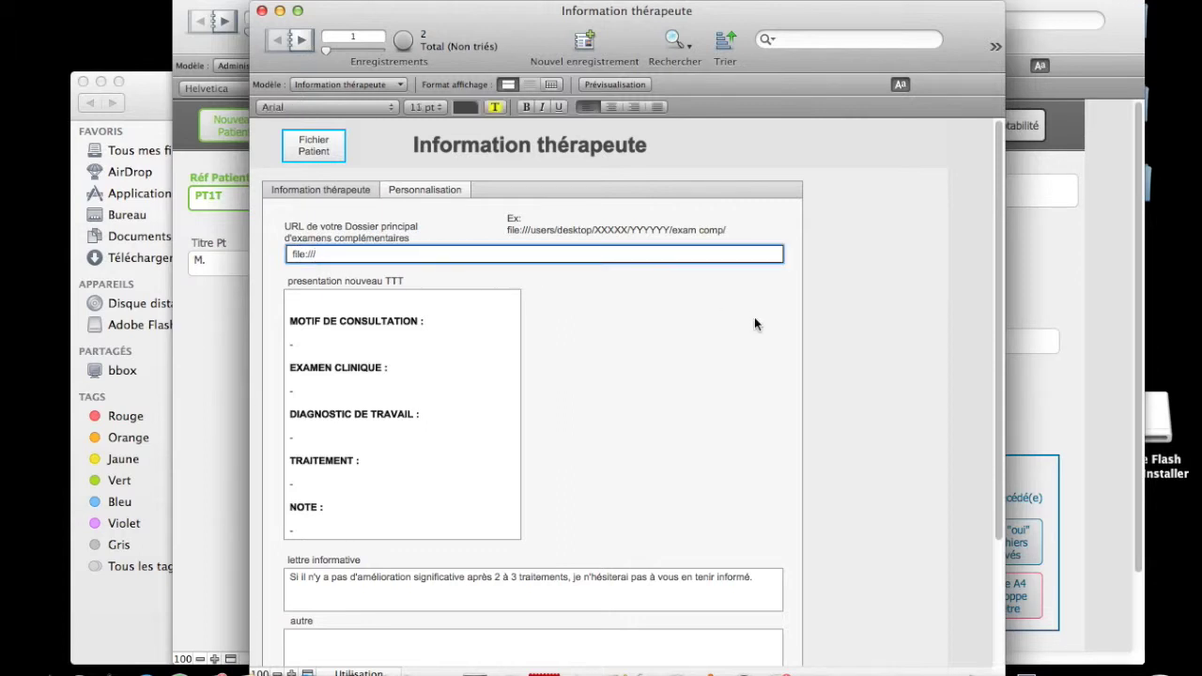
click(755, 320)
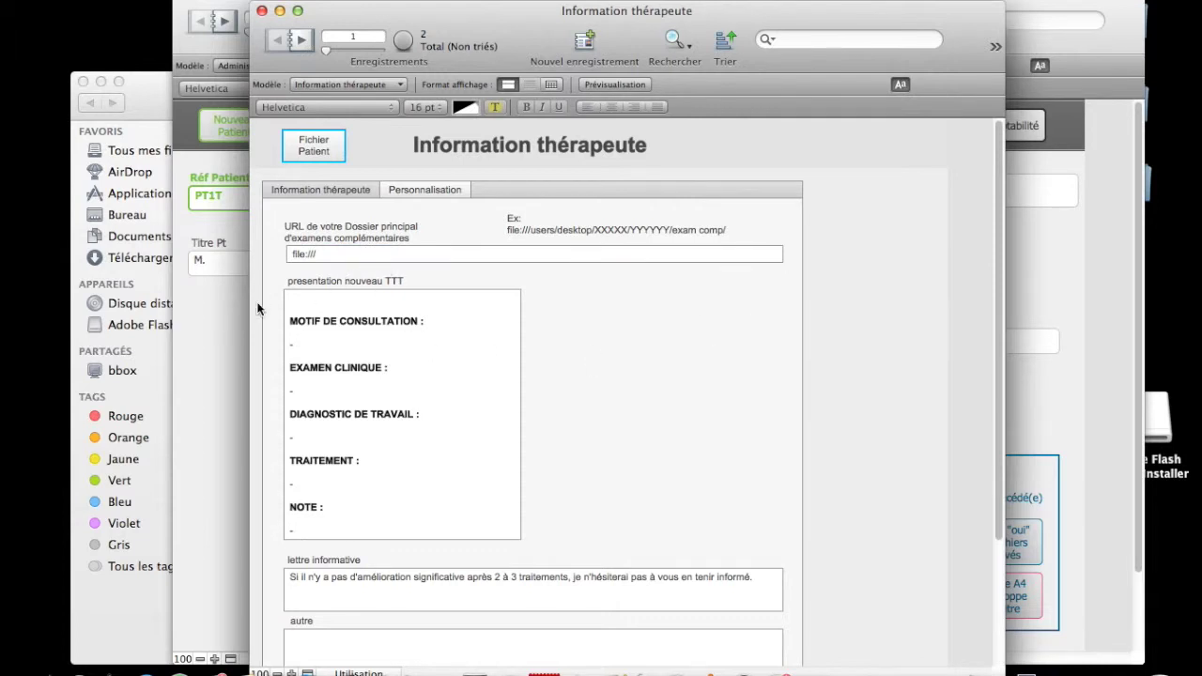
Switch to Finder, show the information for the exam comp folder and copy its location path without the leading slash
click(153, 103)
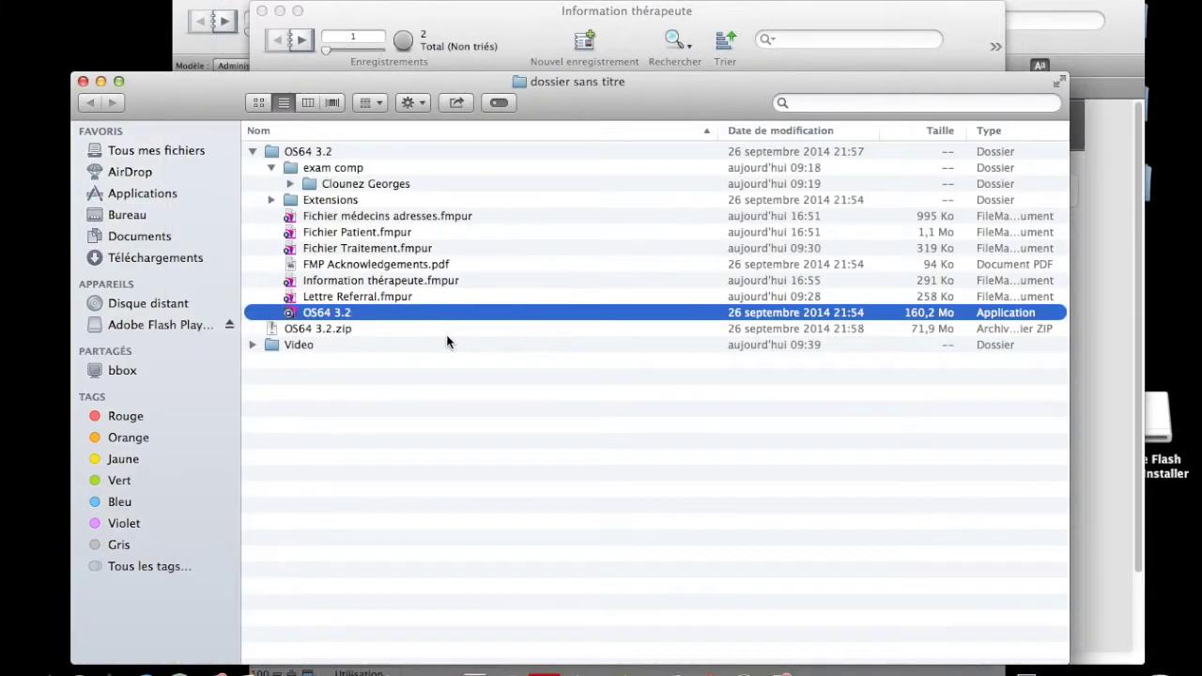
click(291, 171)
right_click(292, 172)
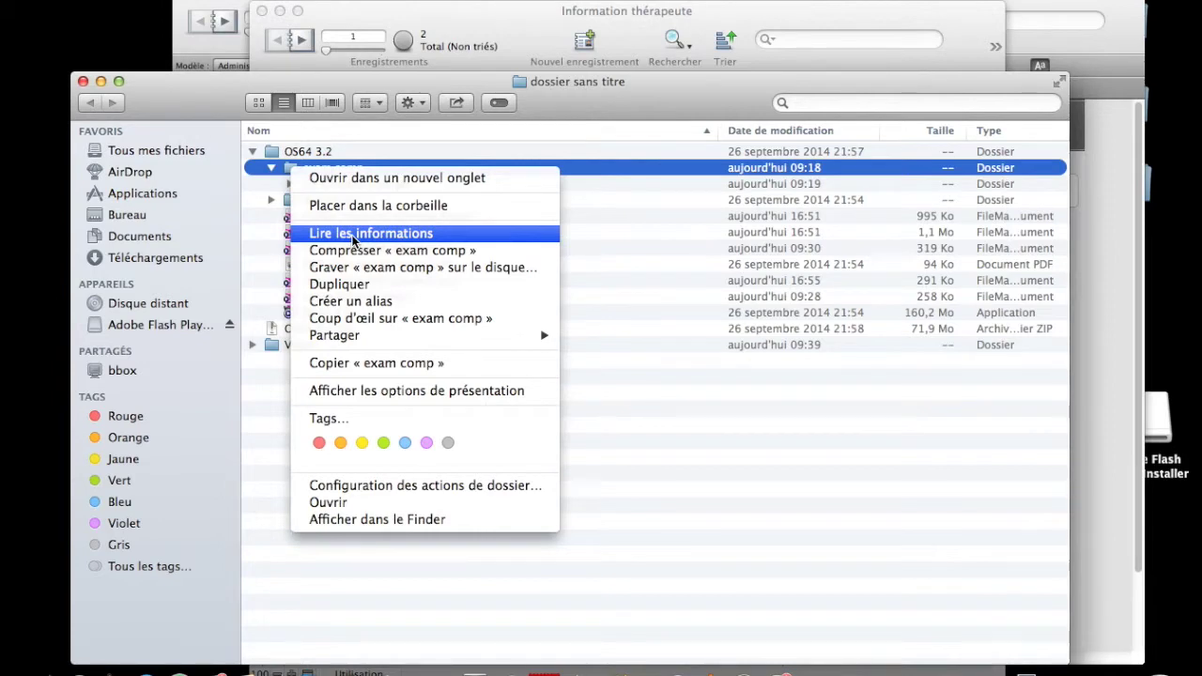
click(419, 102)
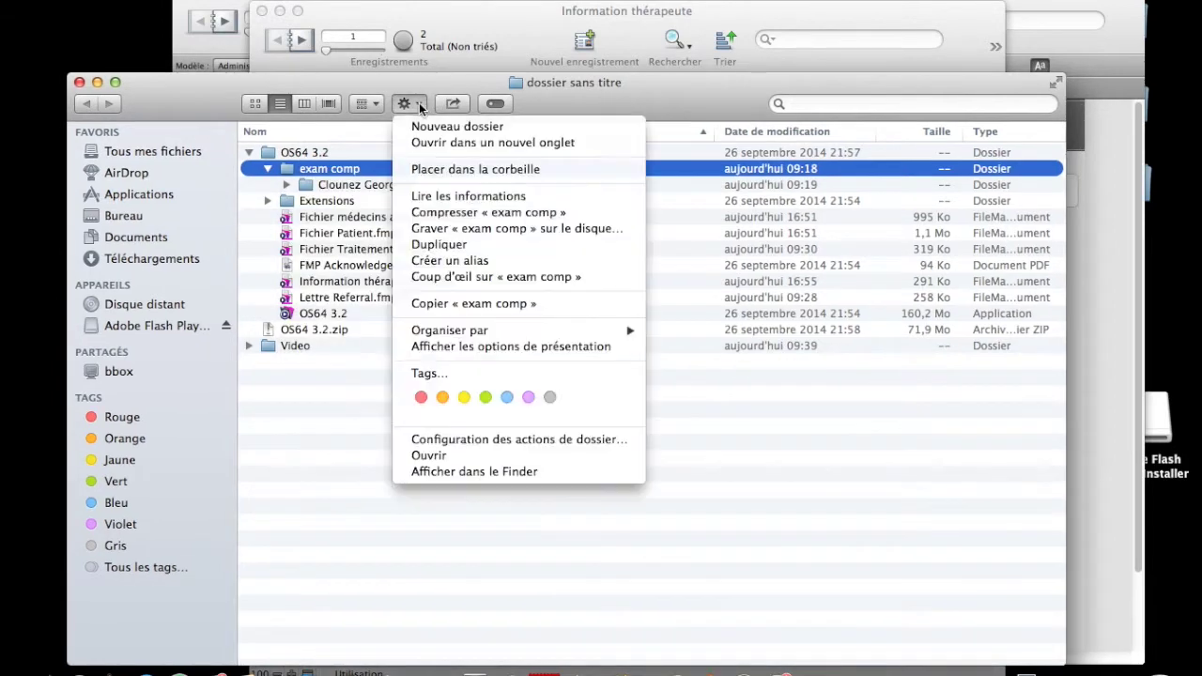
click(441, 199)
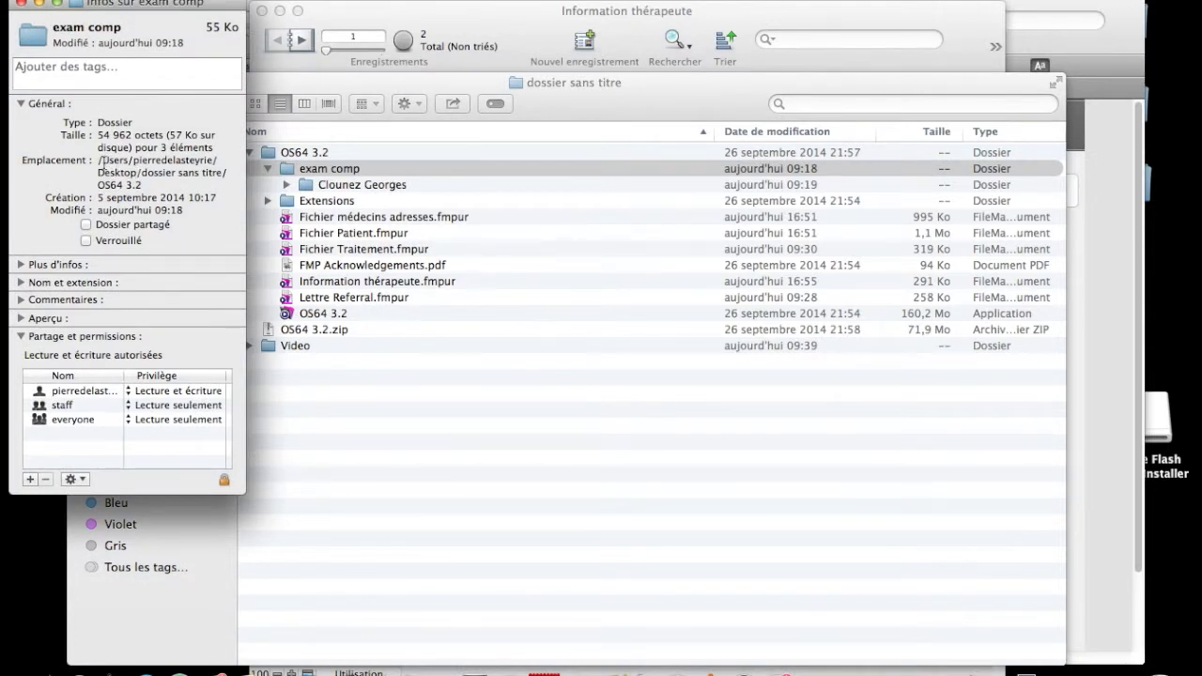
drag(101, 161, 141, 187)
key(super+c)
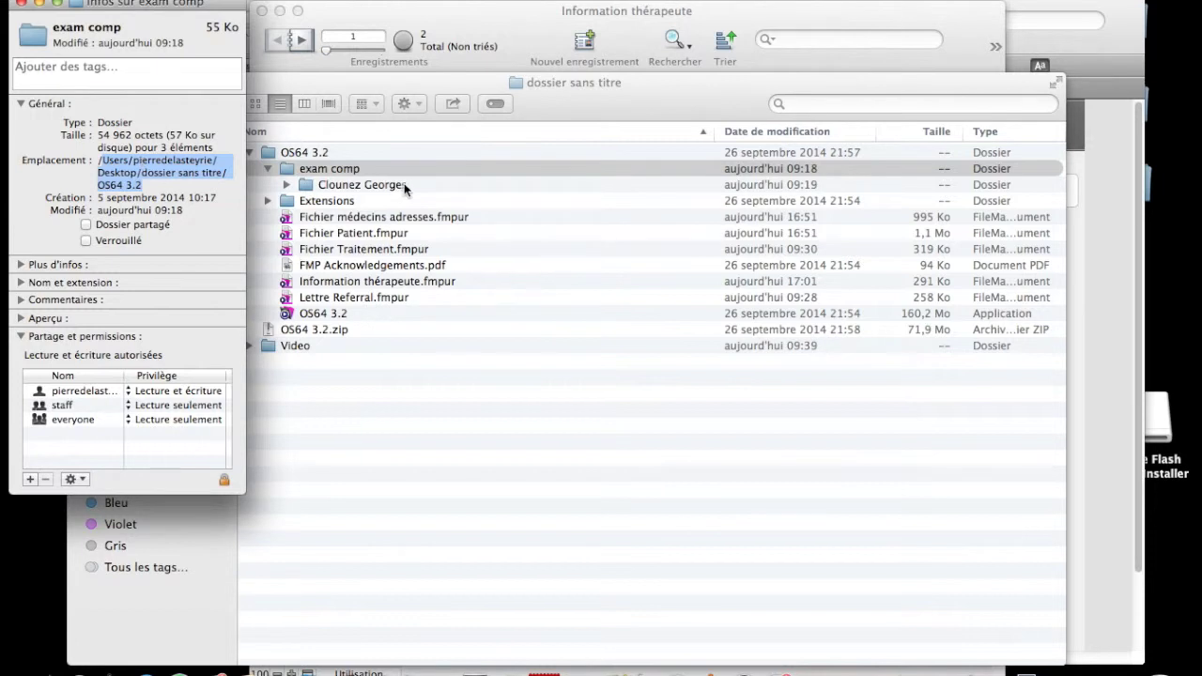
Back in Information thérapeute, paste the copied path after file:/// in the exams folder URL and append /exam comp/
click(488, 19)
click(380, 253)
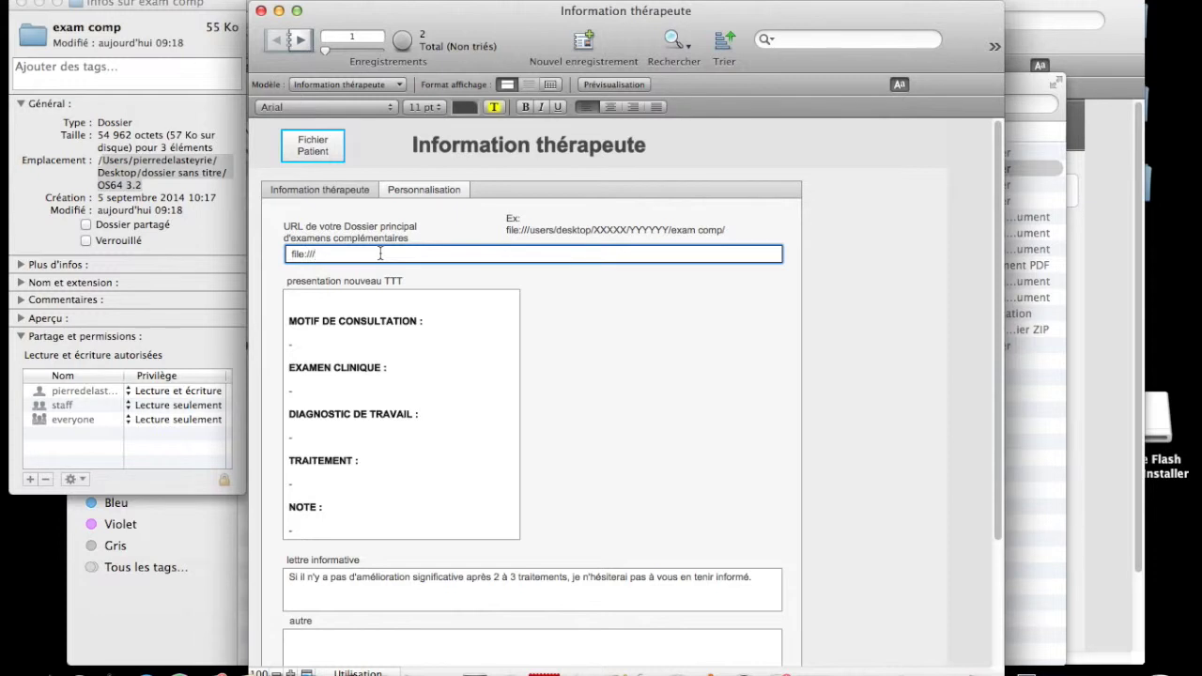
key(super+v)
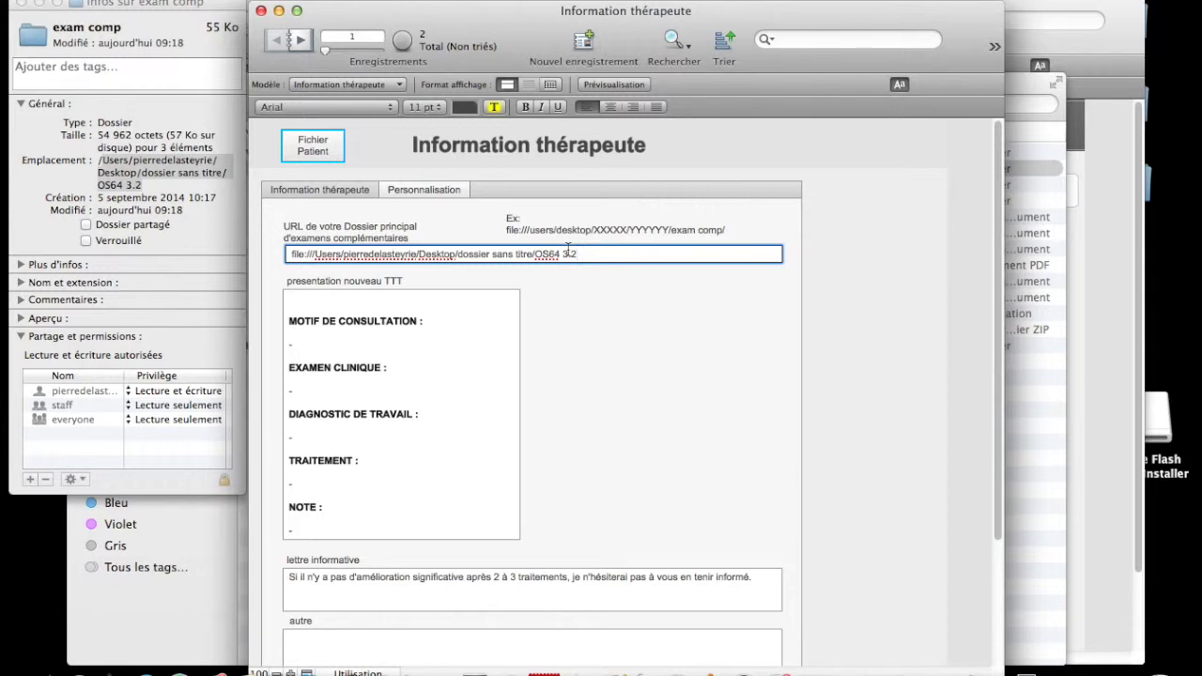
text(/exam comp/)
key(Tab)
click(661, 348)
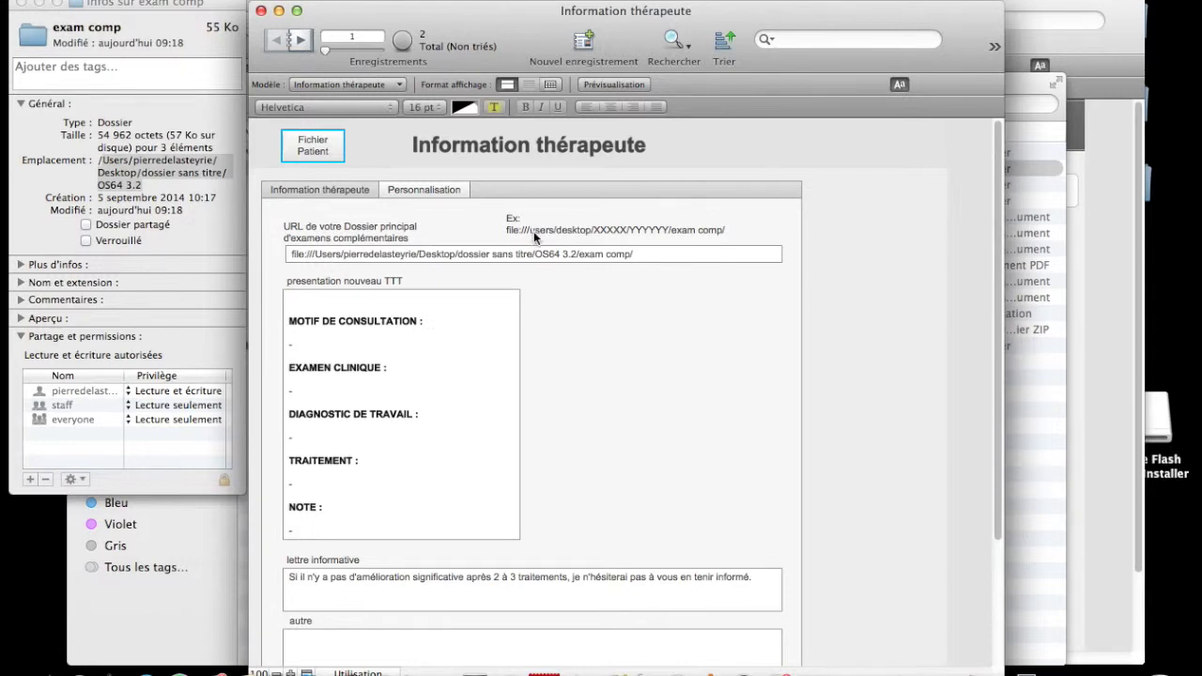
Close the exam comp information window and the Finder window, leaving the therapist information in front
click(221, 190)
click(21, 3)
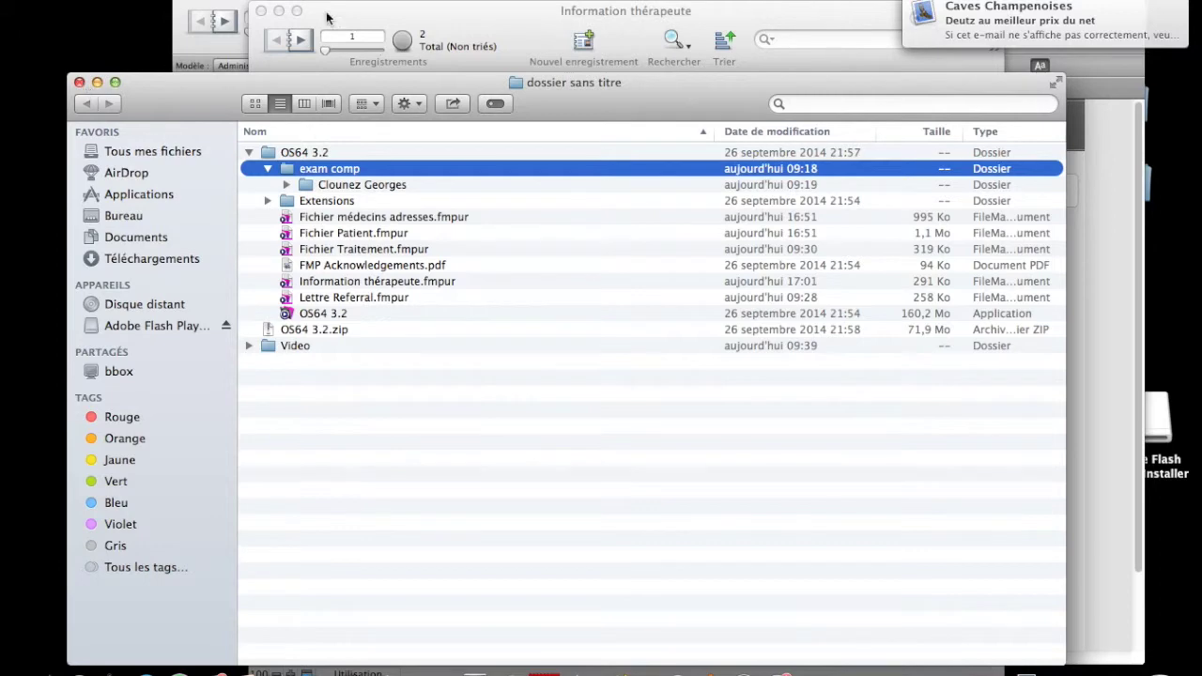
click(499, 21)
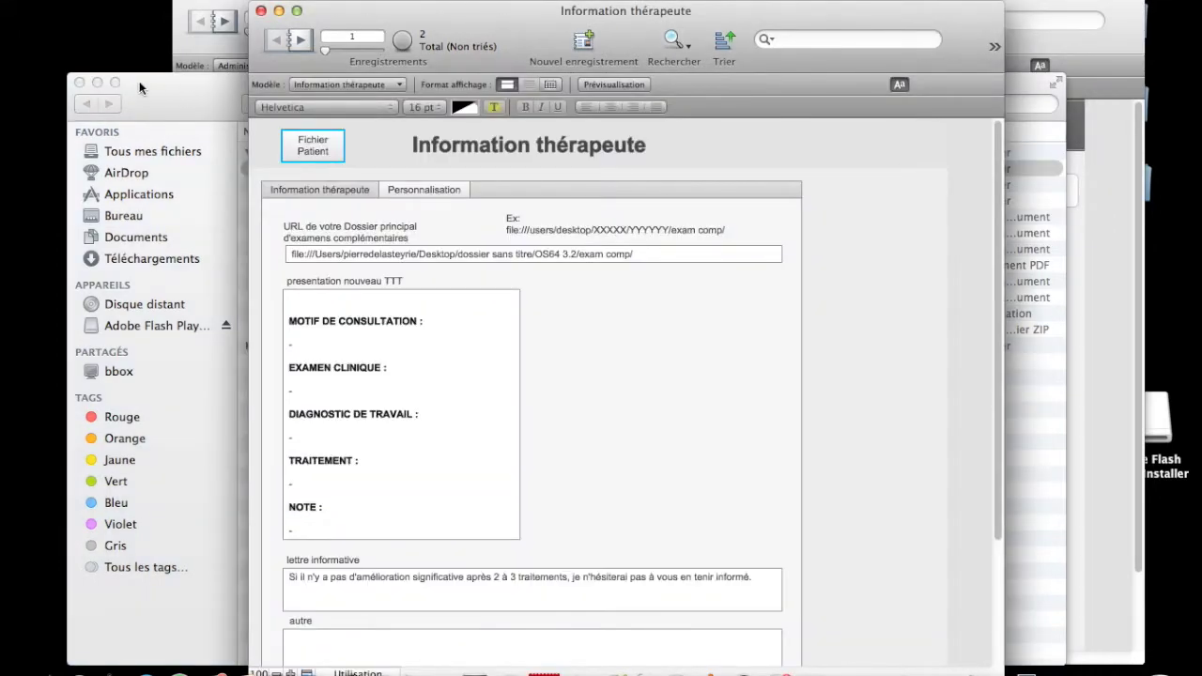
click(80, 82)
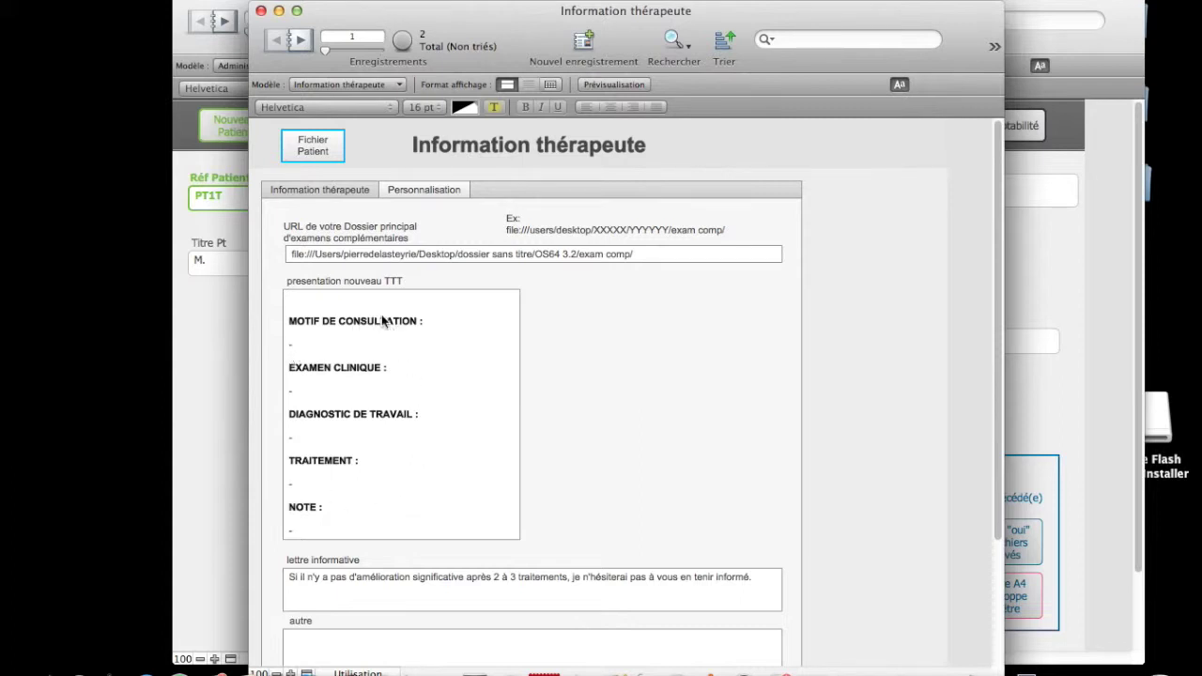
Examine the headings and entry lines of the new treatment presentation template without changing them
click(324, 346)
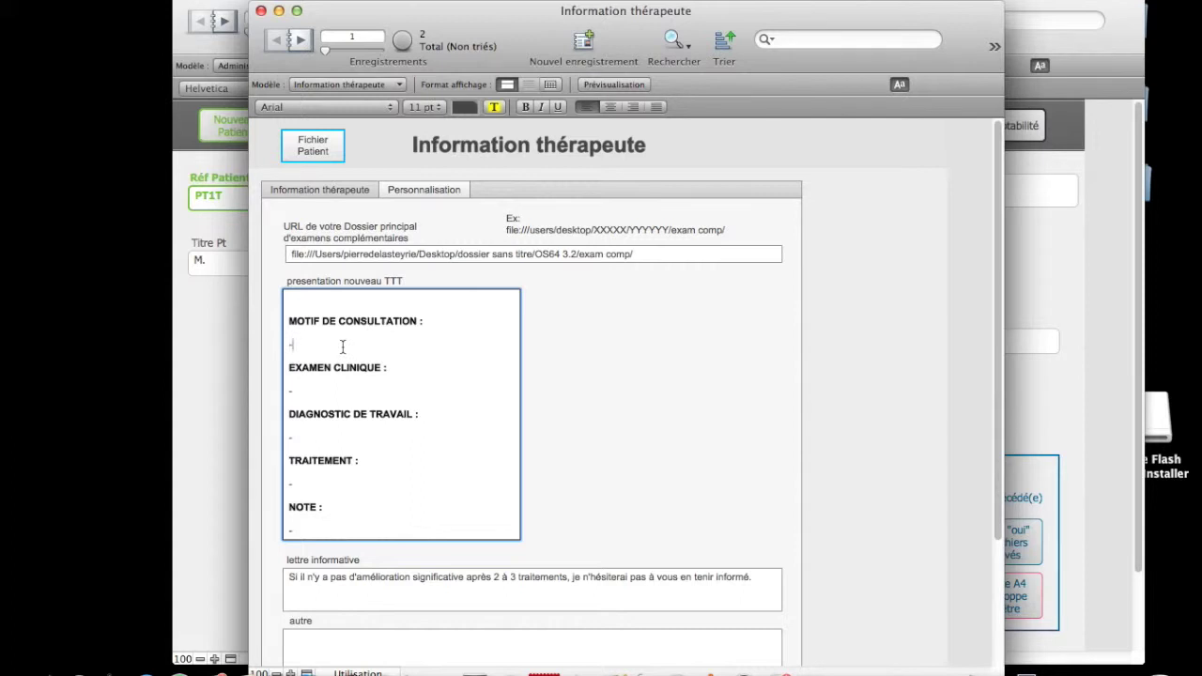
click(610, 379)
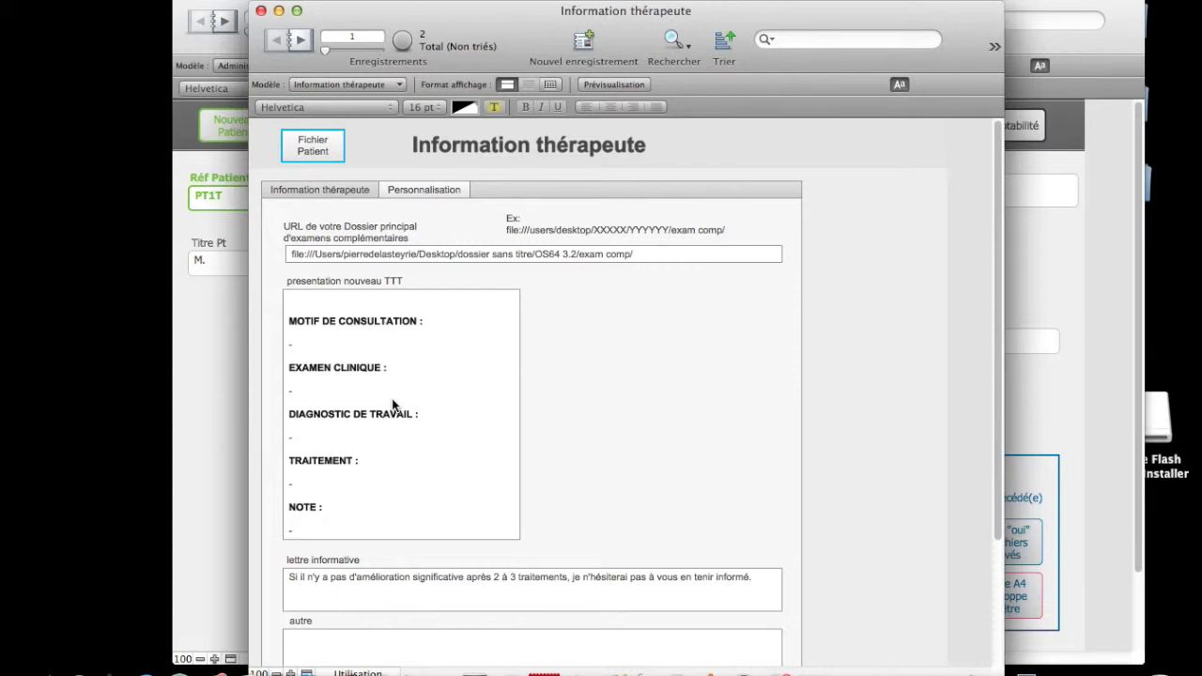
click(339, 321)
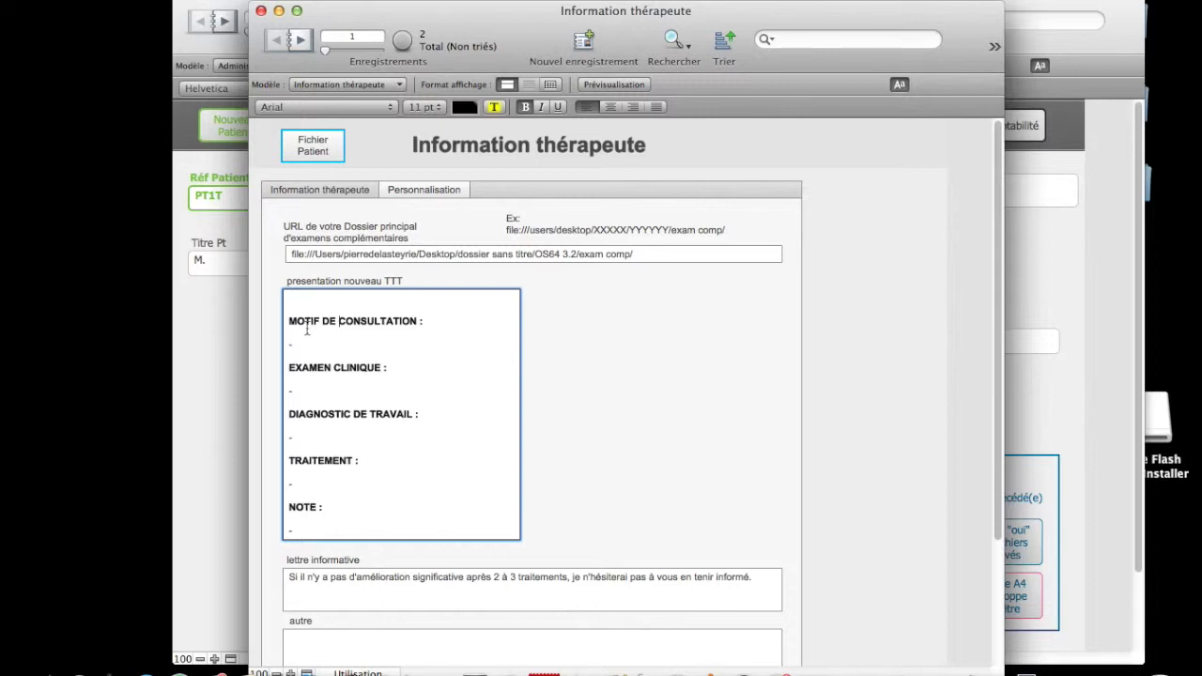
drag(310, 323, 345, 323)
click(315, 345)
click(654, 375)
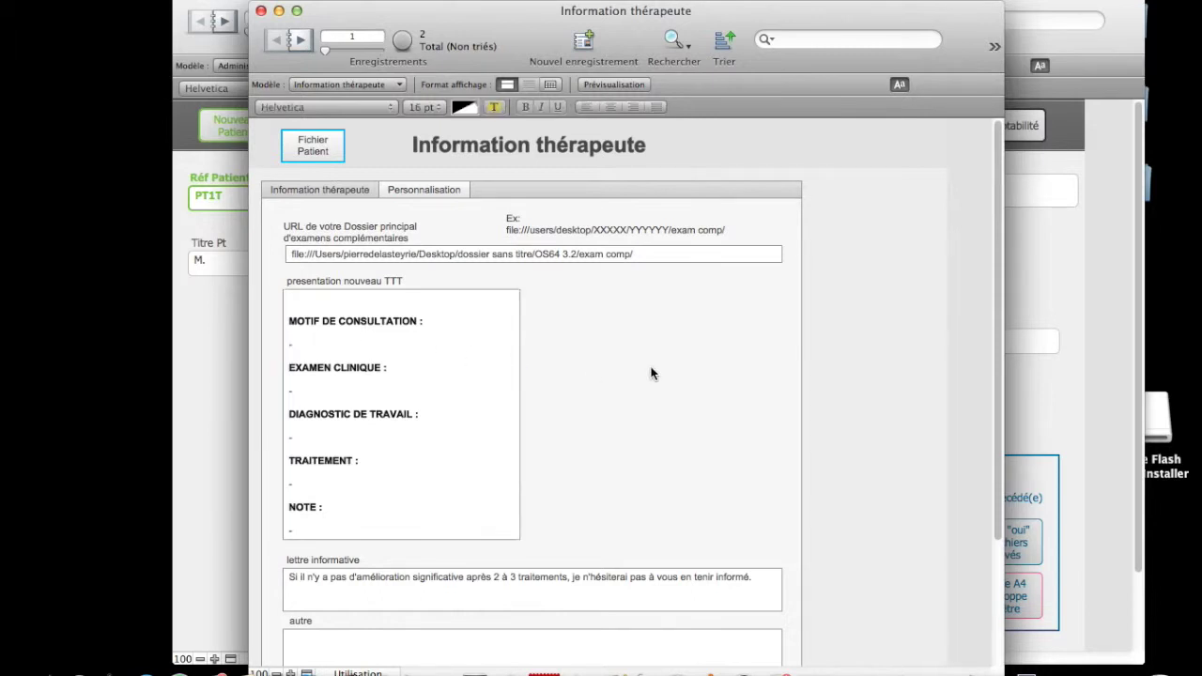
Examine the default letter texts in the lettre informative, autre and référer fields
scroll(554, 448, down, 5)
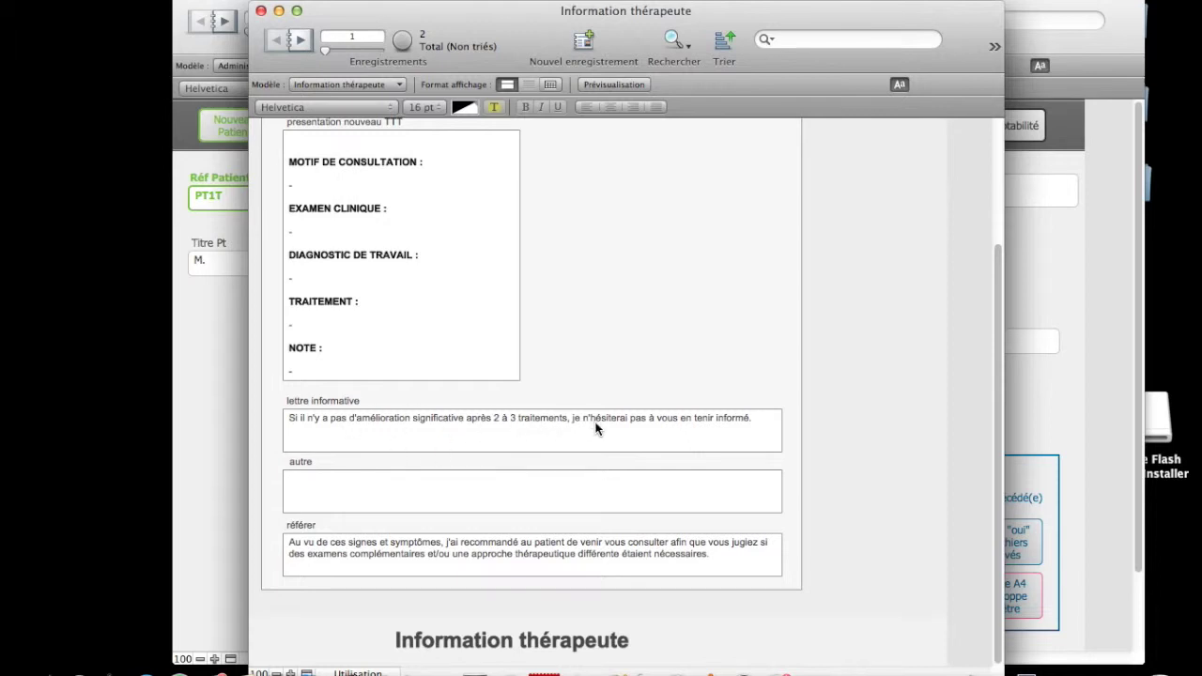
click(409, 417)
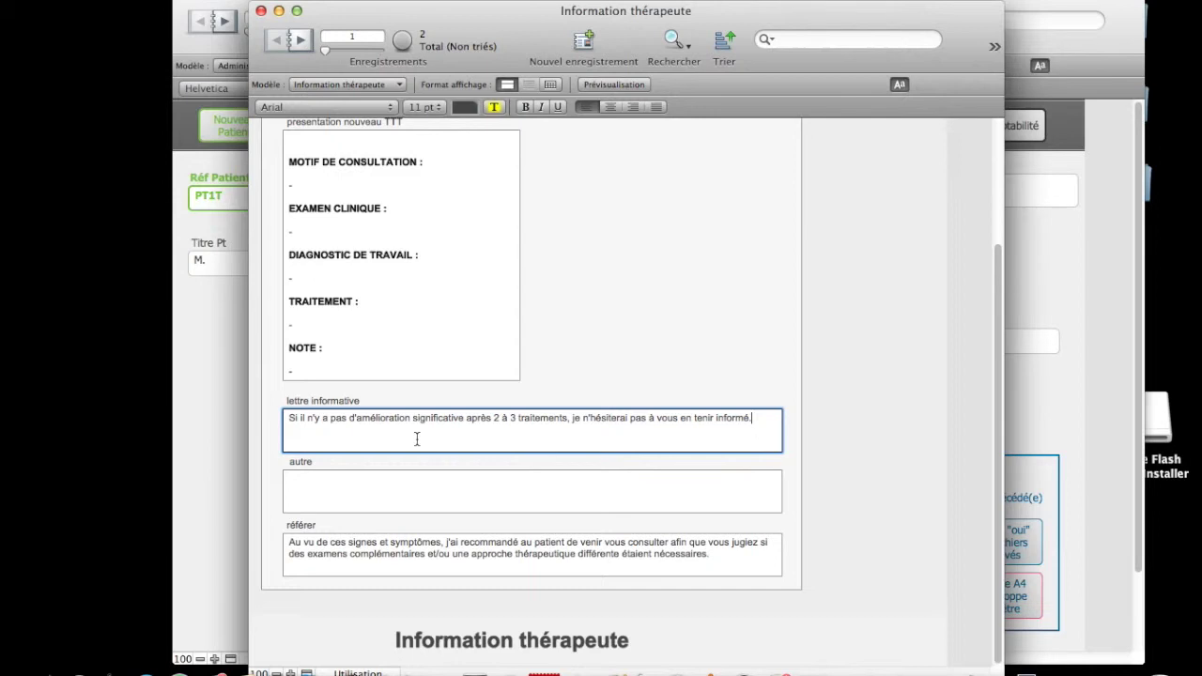
click(487, 544)
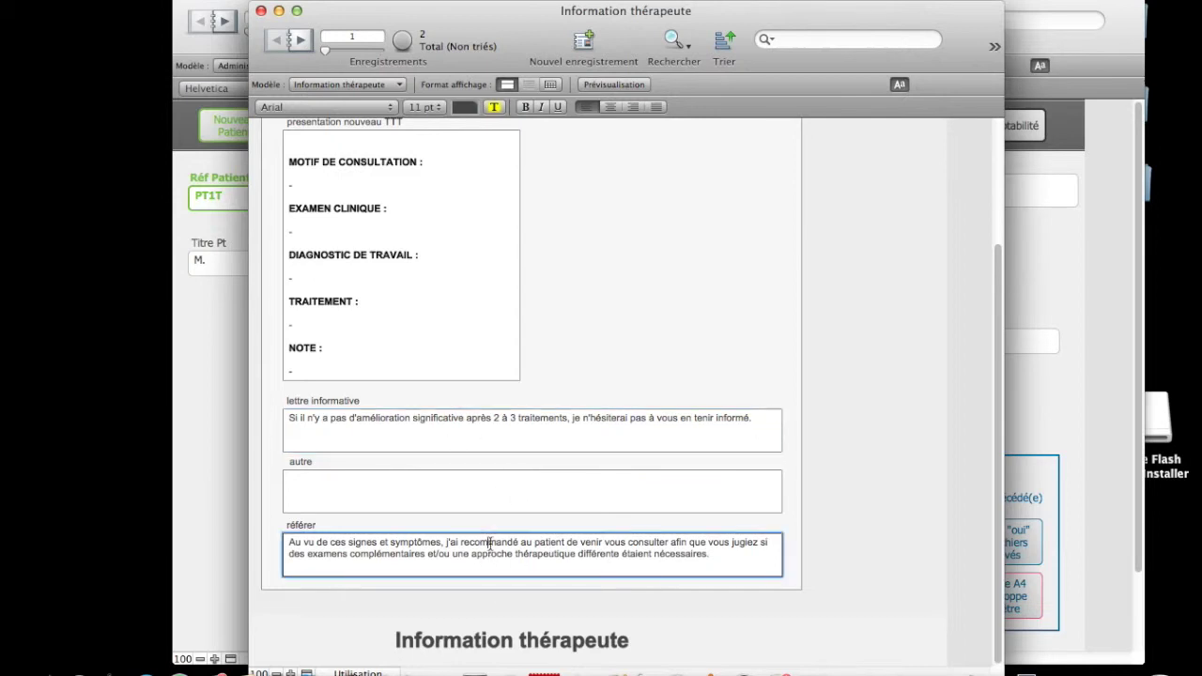
click(484, 488)
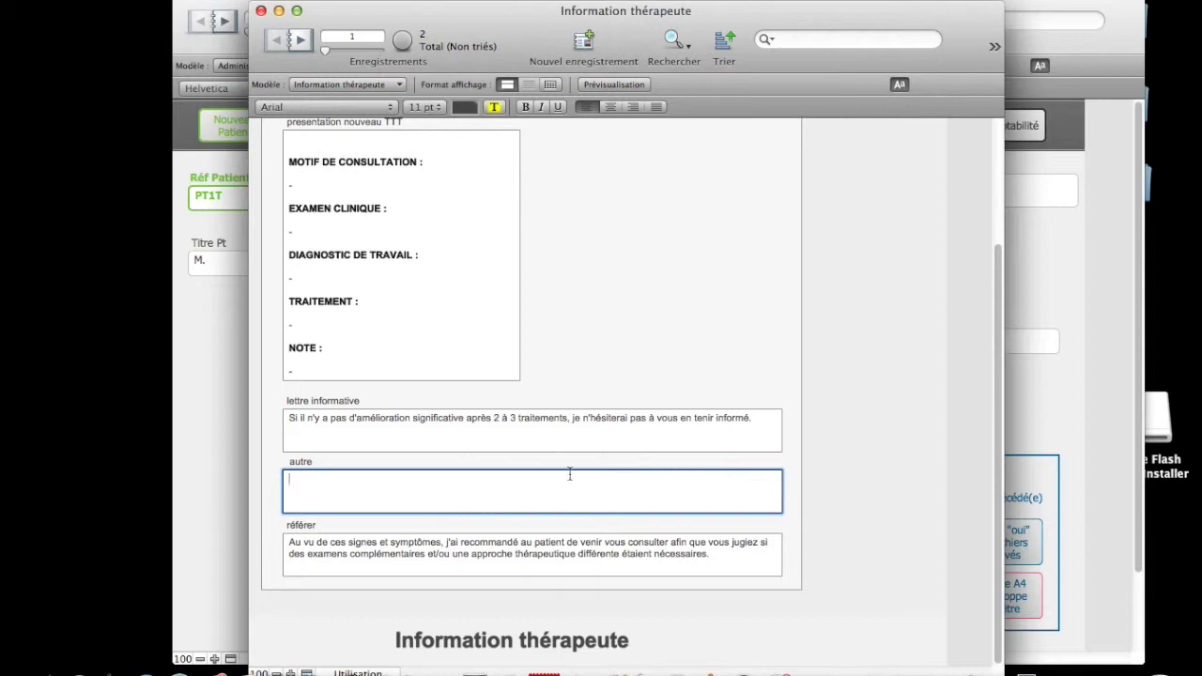
click(847, 479)
Return to the general therapist information and go back to the patient file
scroll(683, 485, up, 3)
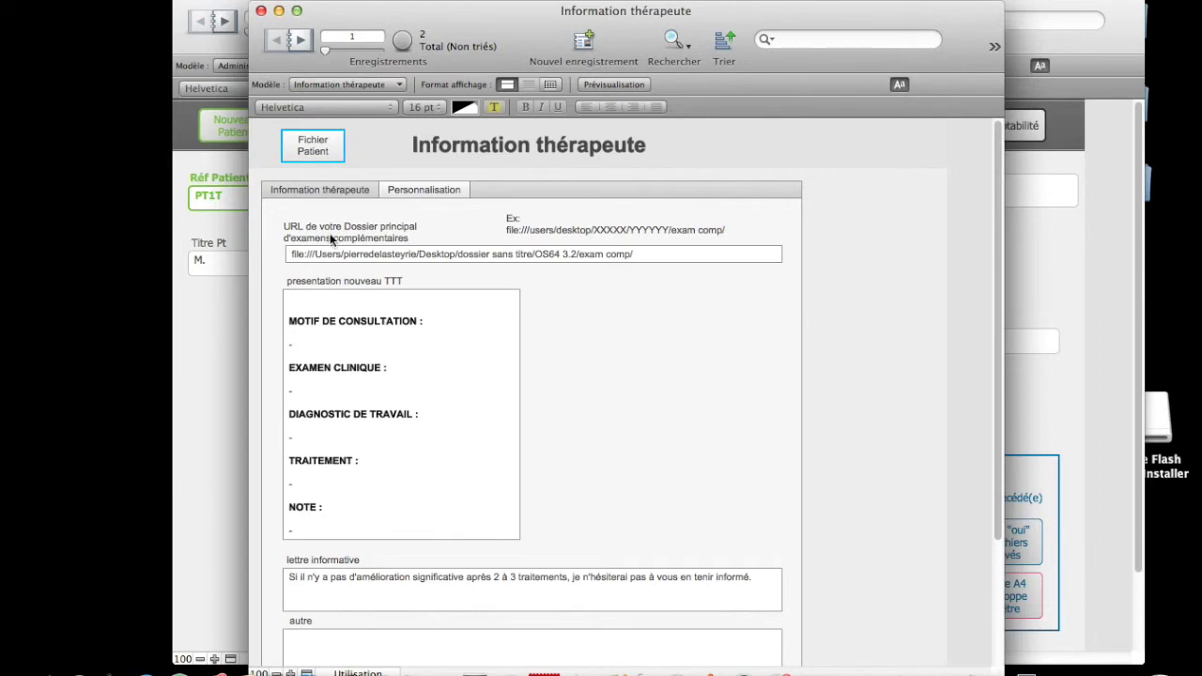
click(330, 188)
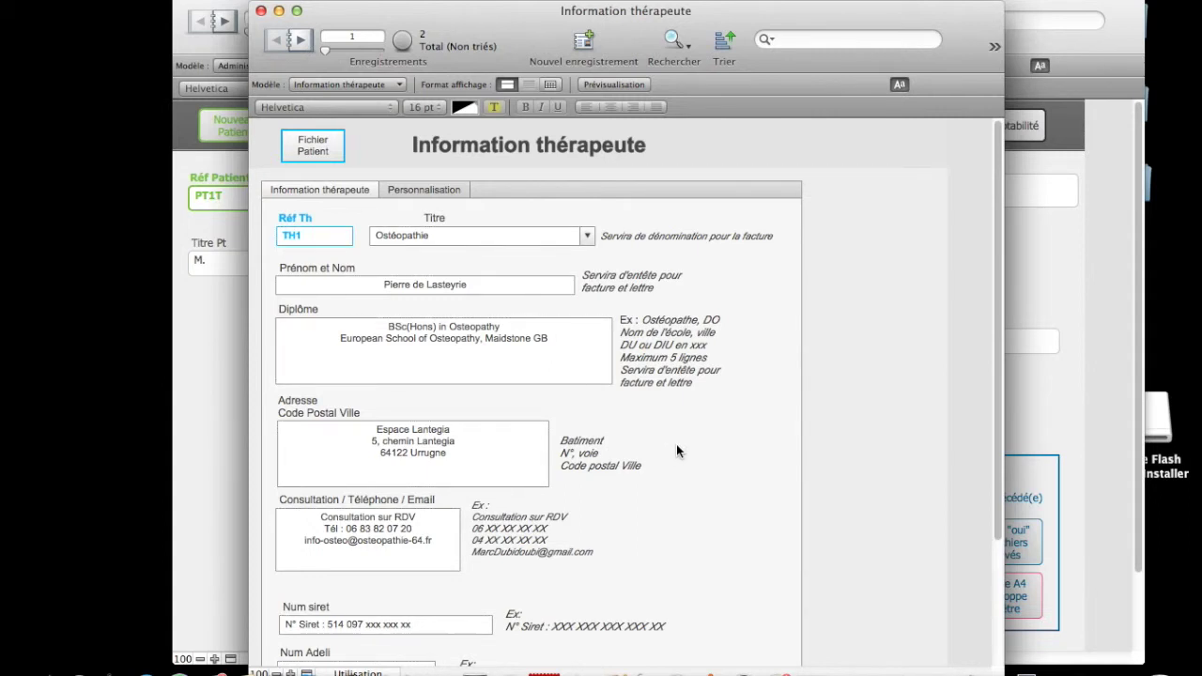
click(313, 145)
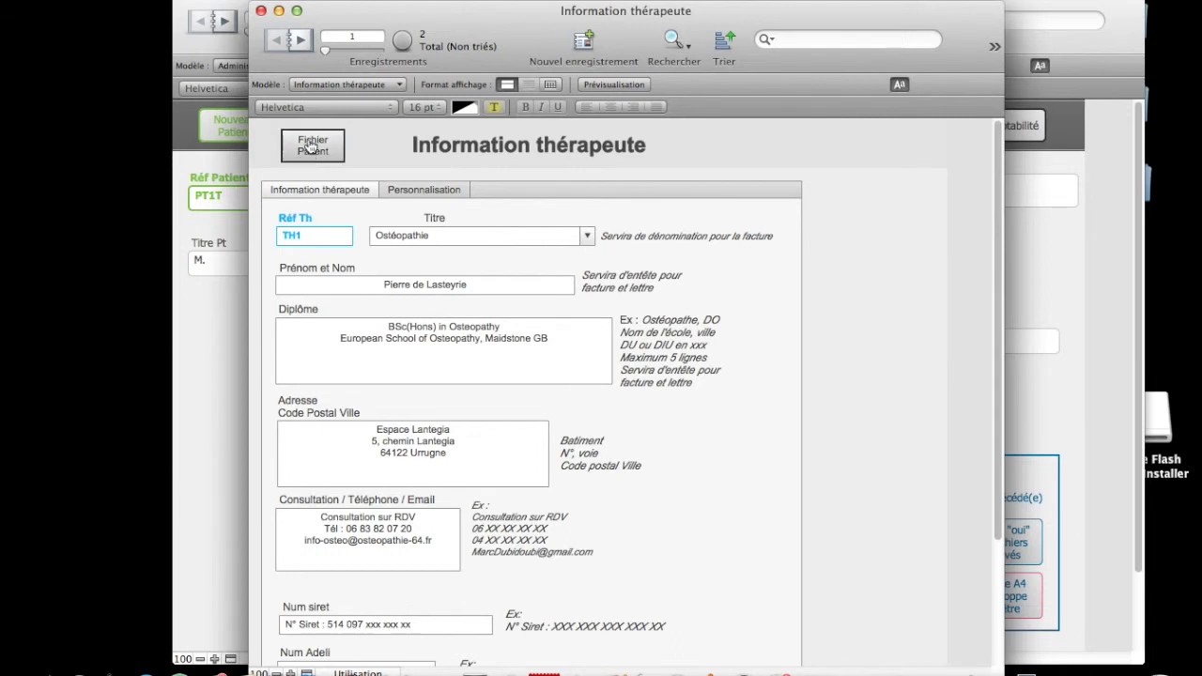